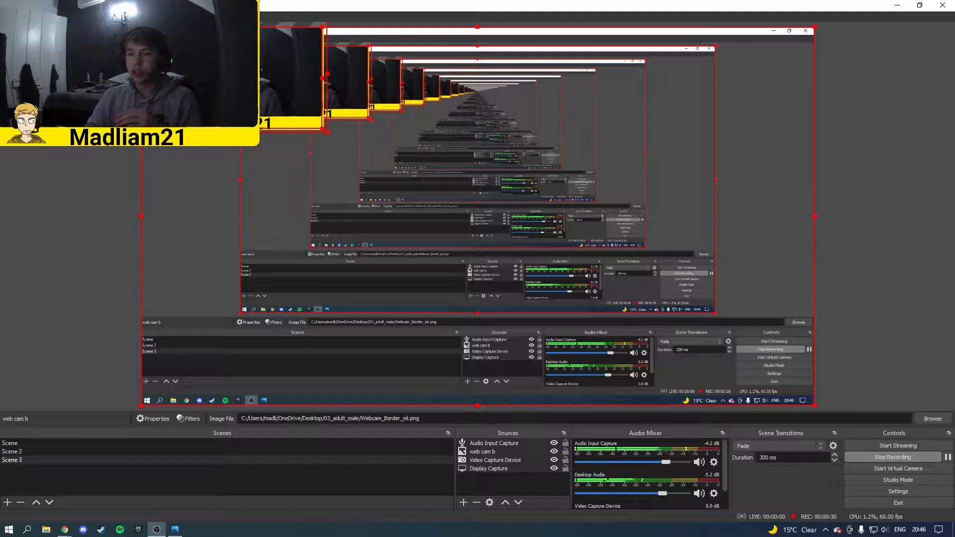
Step: Switch to Chrome and search Google for obs
{"action": "left_click", "coordinate": [52, 490]}
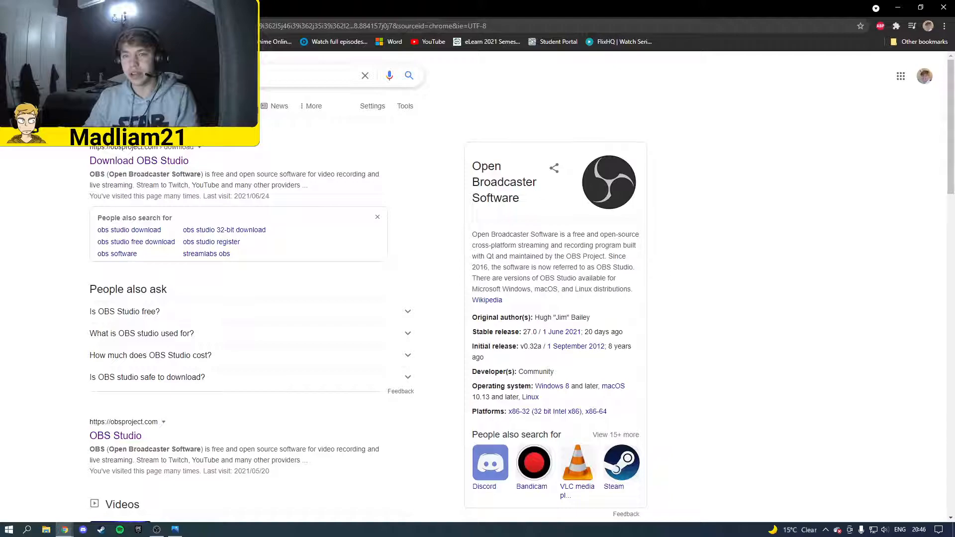
{"action": "key", "text": "BackSpace"}
{"action": "key", "text": "BackSpace"}
{"action": "key", "text": "BackSpace"}
{"action": "key", "text": "BackSpace"}
{"action": "key", "text": "BackSpace"}
{"action": "key", "text": "BackSpace"}
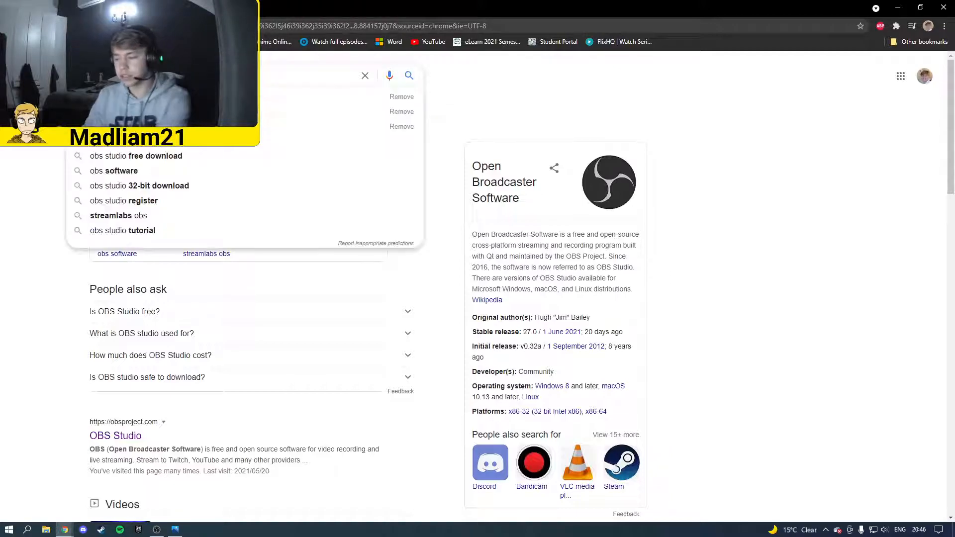
{"action": "key", "text": "Return"}
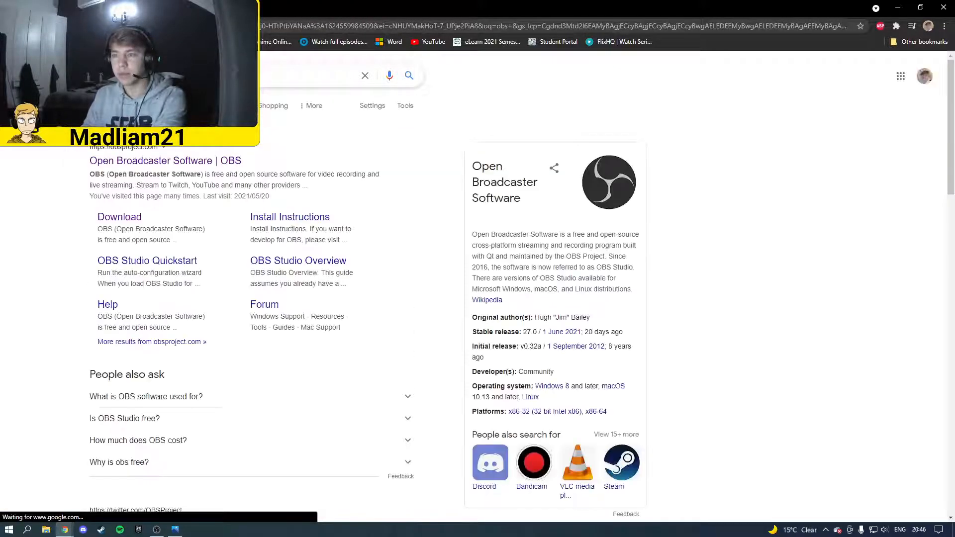
Step: Open the Open Broadcaster Software website and download the Windows version of OBS Studio
{"action": "left_click", "coordinate": [201, 162]}
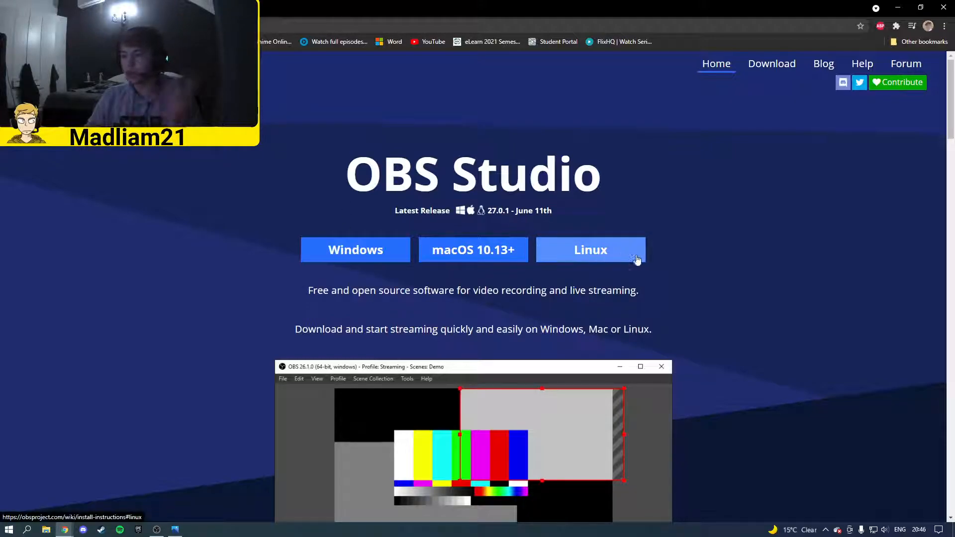
{"action": "left_click", "coordinate": [370, 249]}
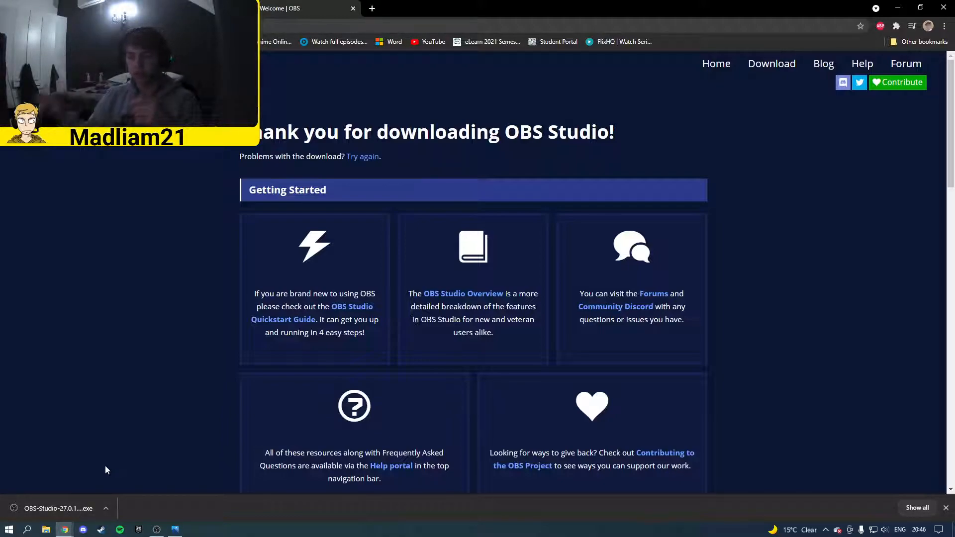
Step: Switch to OBS, add a new Audio Input Capture source to Scene 3 and check its device choices
{"action": "mouse_move", "coordinate": [162, 533]}
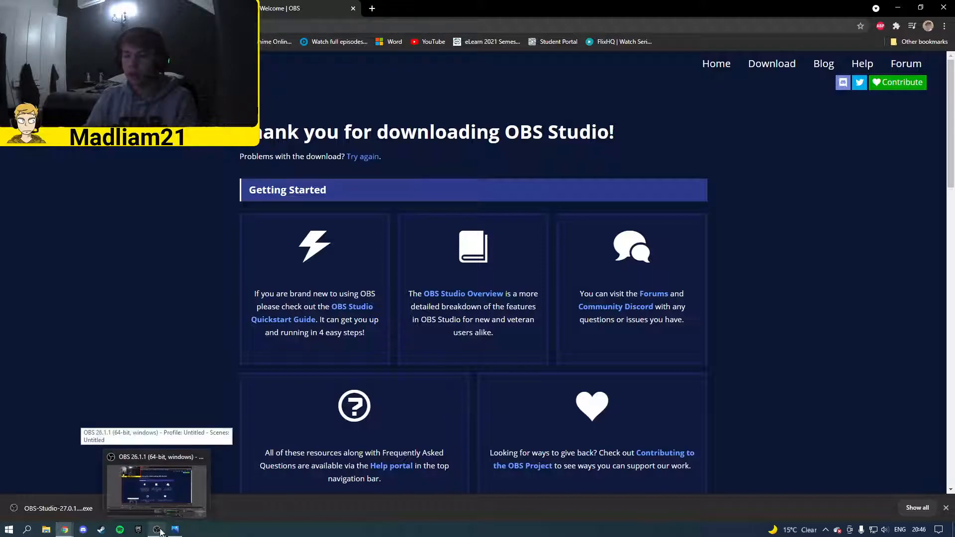
{"action": "left_click", "coordinate": [158, 493]}
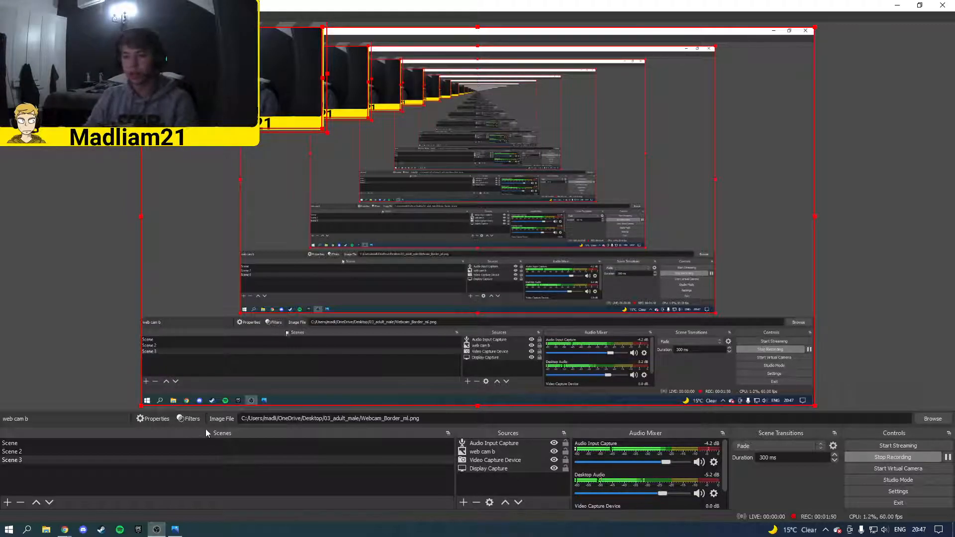
{"action": "left_click", "coordinate": [462, 502]}
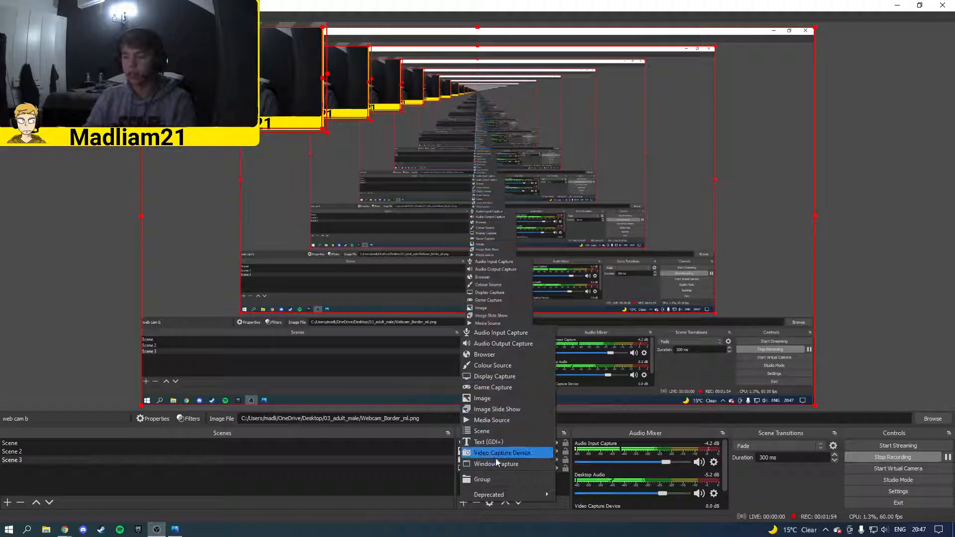
{"action": "left_click", "coordinate": [511, 336]}
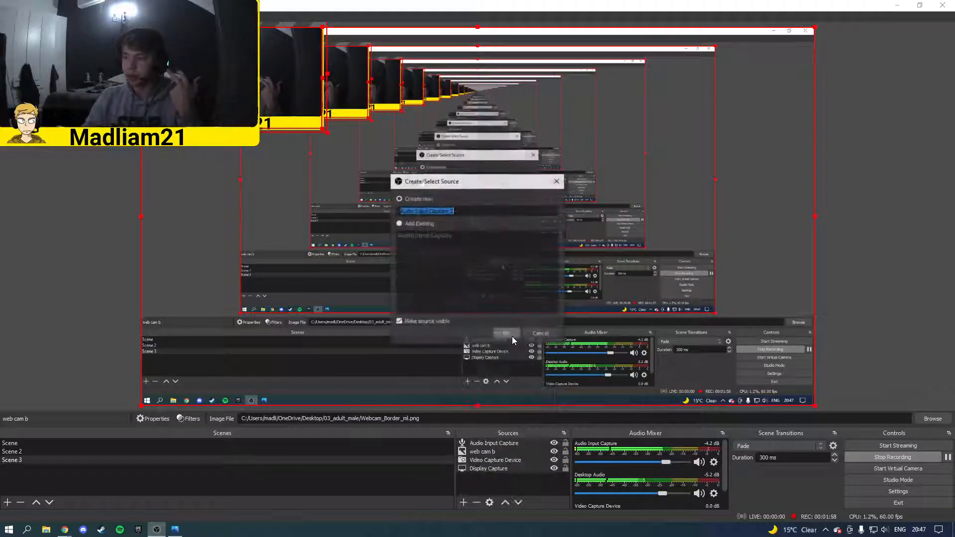
{"action": "left_click", "coordinate": [425, 223]}
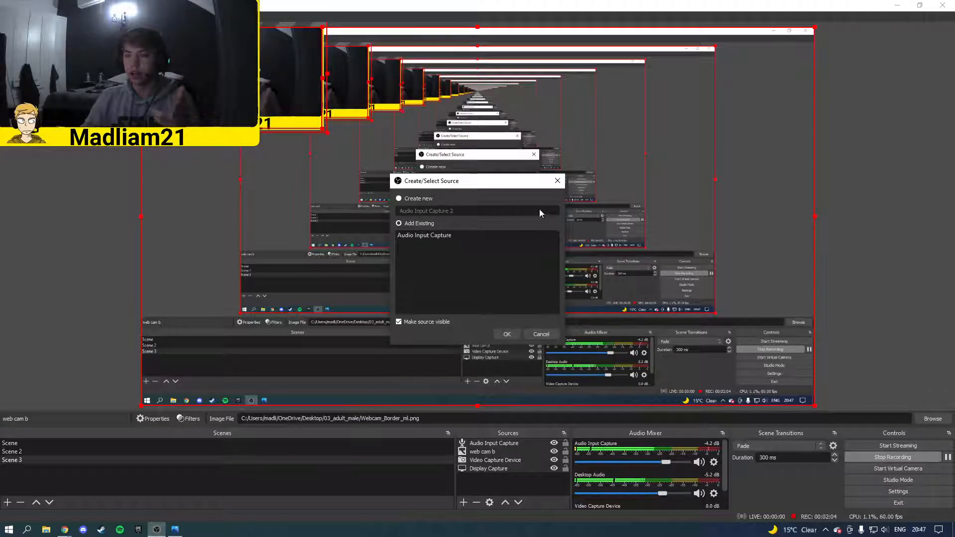
{"action": "left_click", "coordinate": [411, 198]}
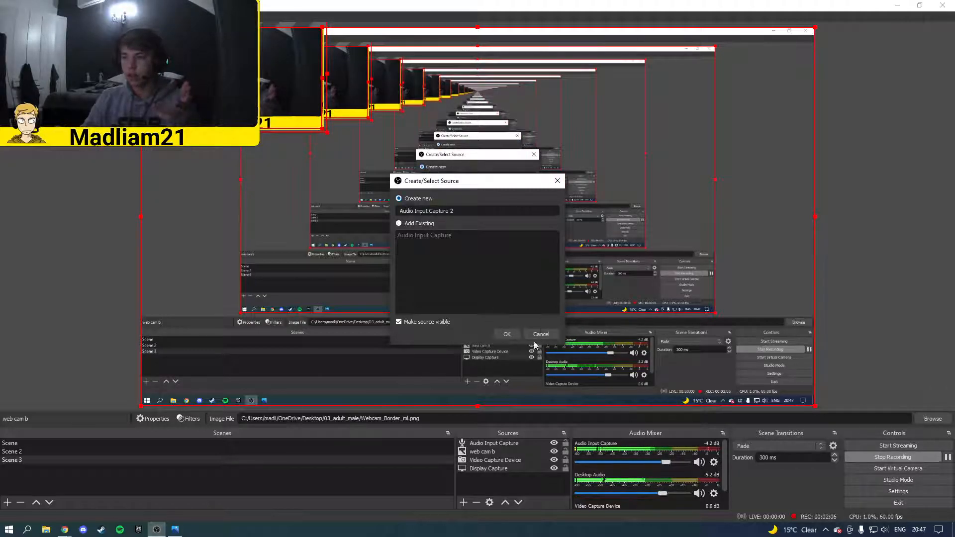
{"action": "left_click", "coordinate": [508, 332]}
{"action": "left_click", "coordinate": [403, 138]}
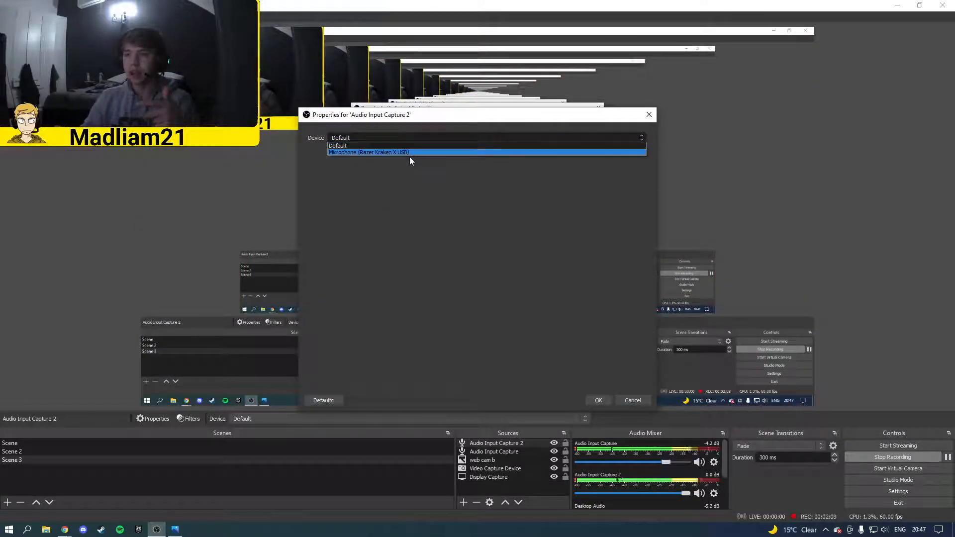
{"action": "left_click", "coordinate": [647, 119]}
{"action": "left_click", "coordinate": [648, 117]}
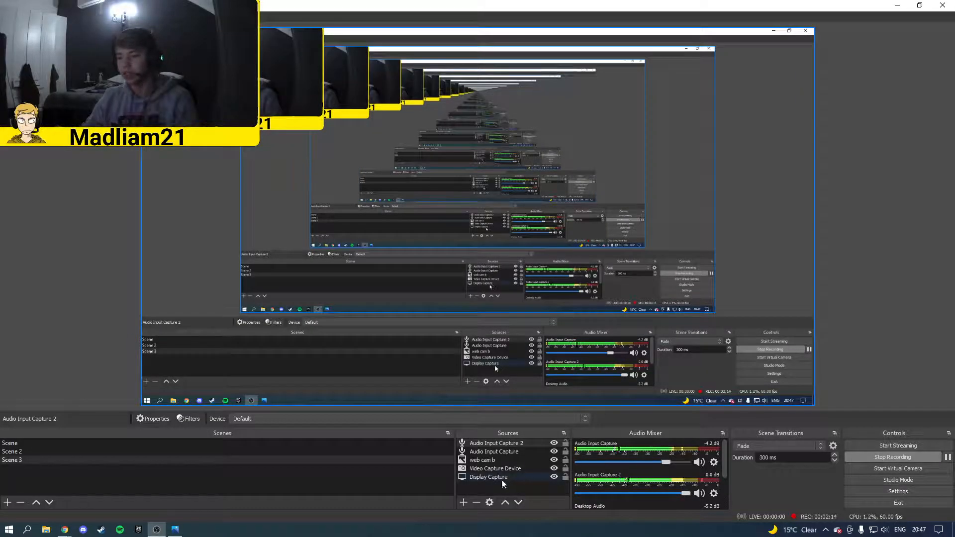
Step: Remove the newly added second audio input capture source from Scene 3
{"action": "right_click", "coordinate": [515, 443]}
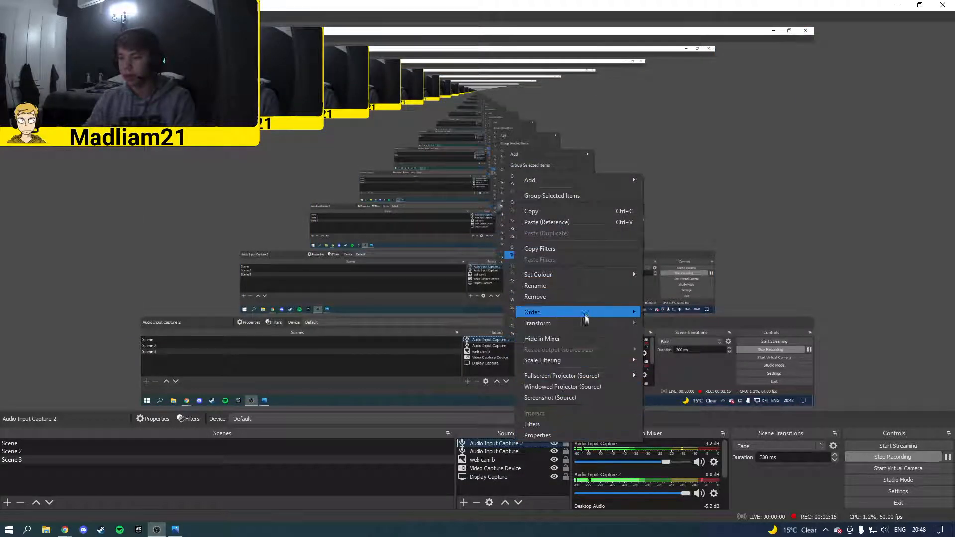
{"action": "left_click", "coordinate": [584, 297]}
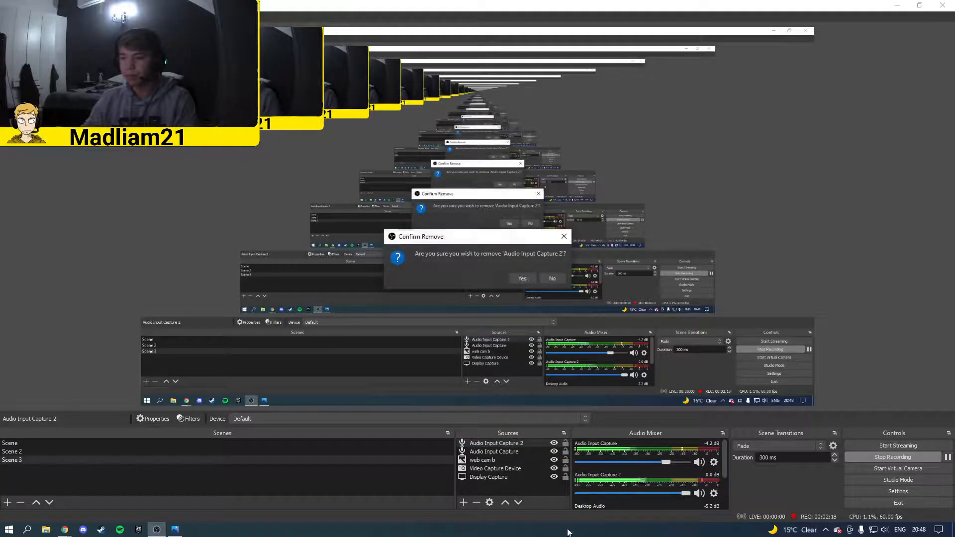
{"action": "left_click", "coordinate": [522, 278]}
Step: Examine the web cam b, Video Capture Device and Display Capture sources, and the source types available to add
{"action": "left_click", "coordinate": [506, 452]}
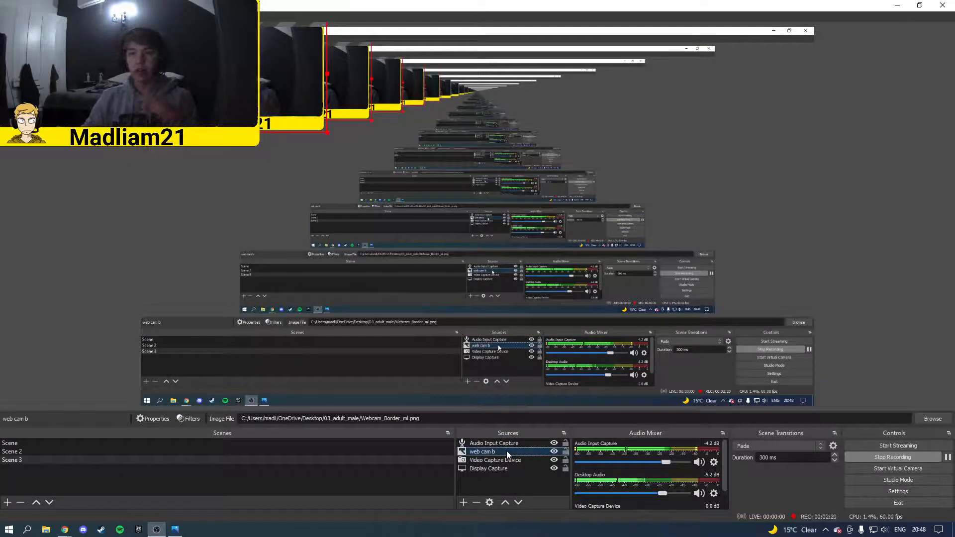
{"action": "left_click", "coordinate": [510, 460]}
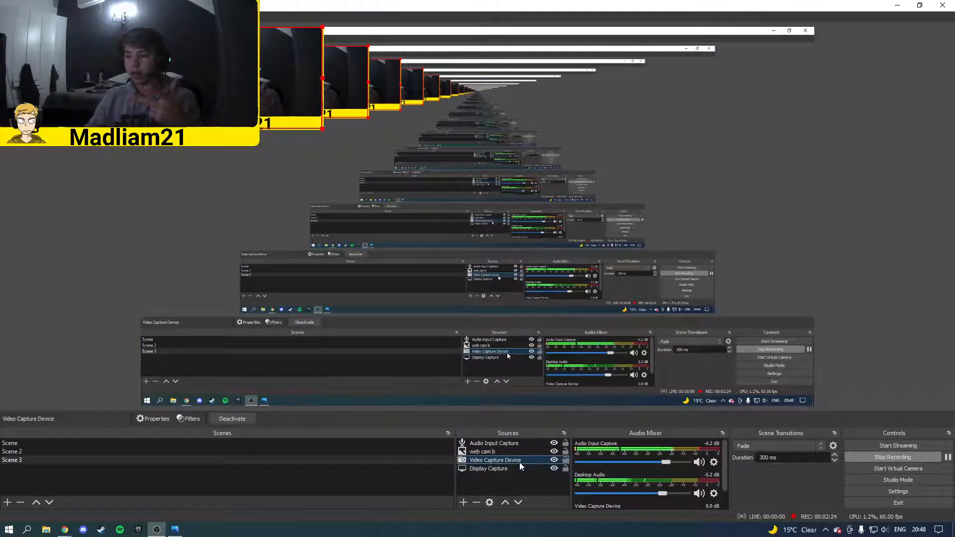
{"action": "left_click", "coordinate": [512, 452]}
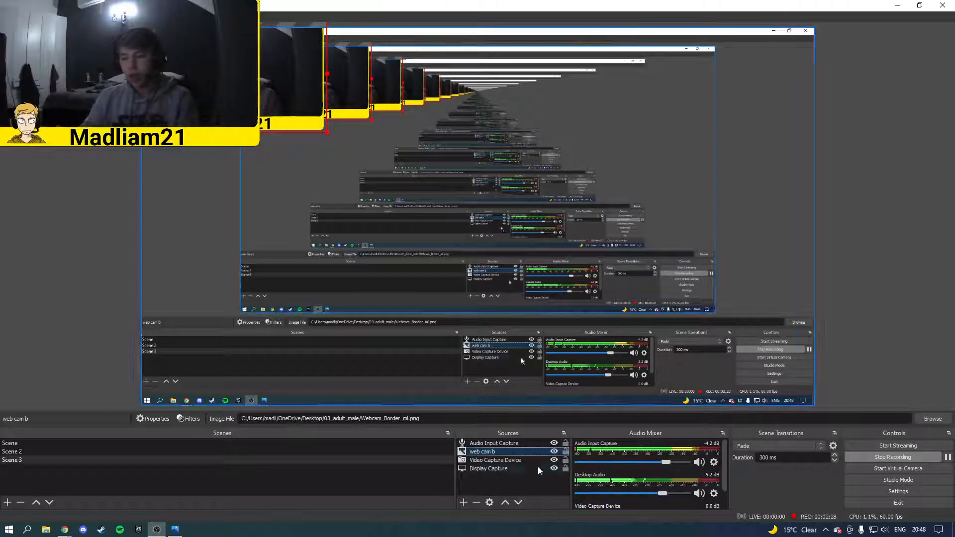
{"action": "left_click", "coordinate": [520, 468]}
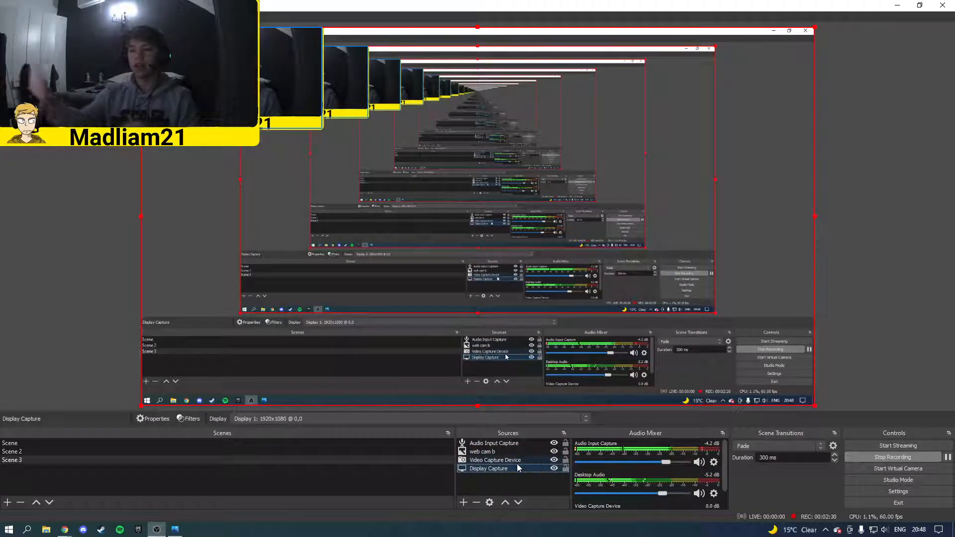
{"action": "left_click", "coordinate": [463, 503]}
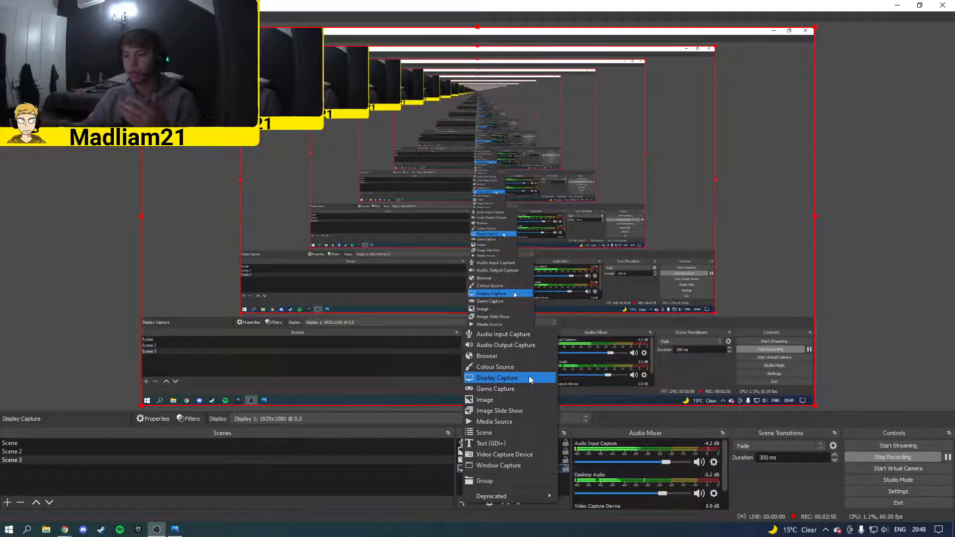
{"action": "left_click", "coordinate": [375, 492]}
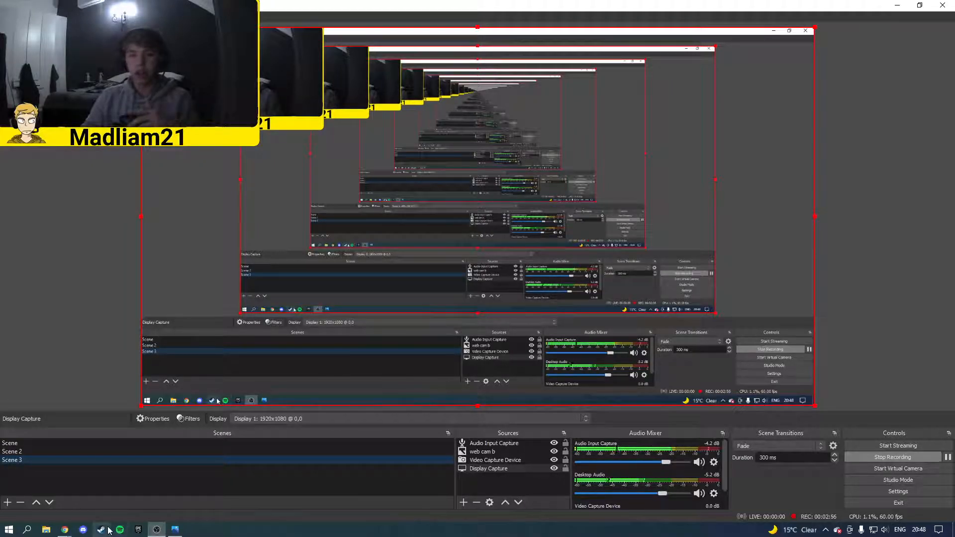
Step: Switch to Chrome, search for Streamlabs and open the dashboard on the Streamlabs website
{"action": "mouse_move", "coordinate": [65, 529]}
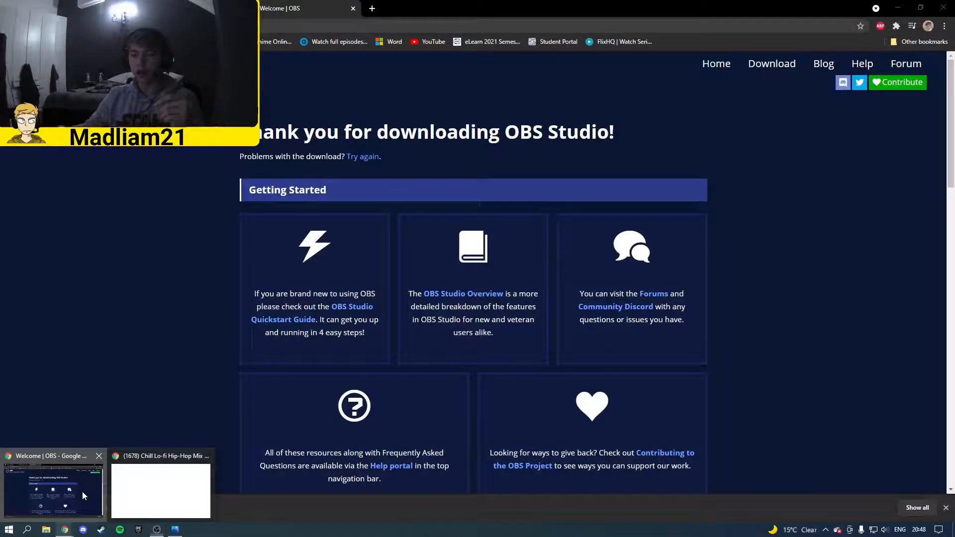
{"action": "left_click", "coordinate": [82, 491]}
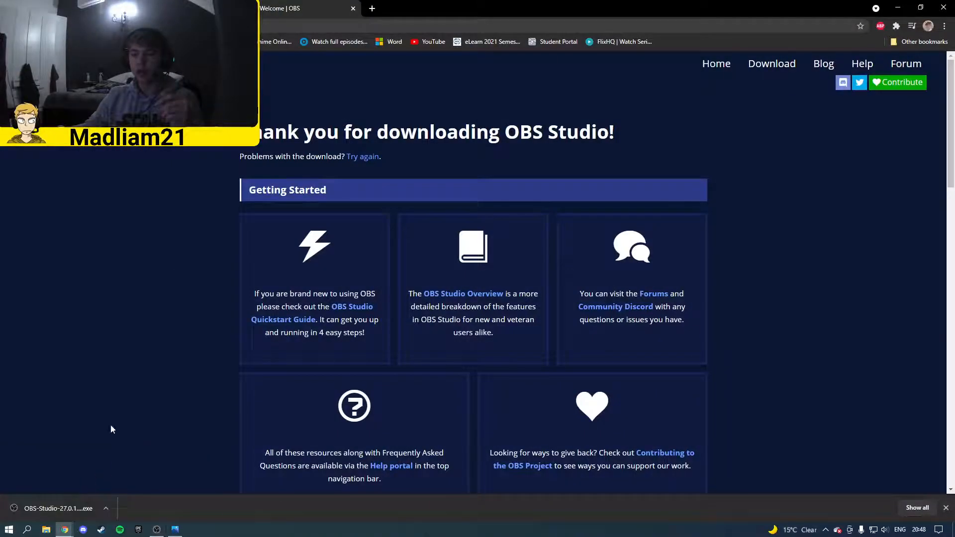
{"action": "key", "text": "Return"}
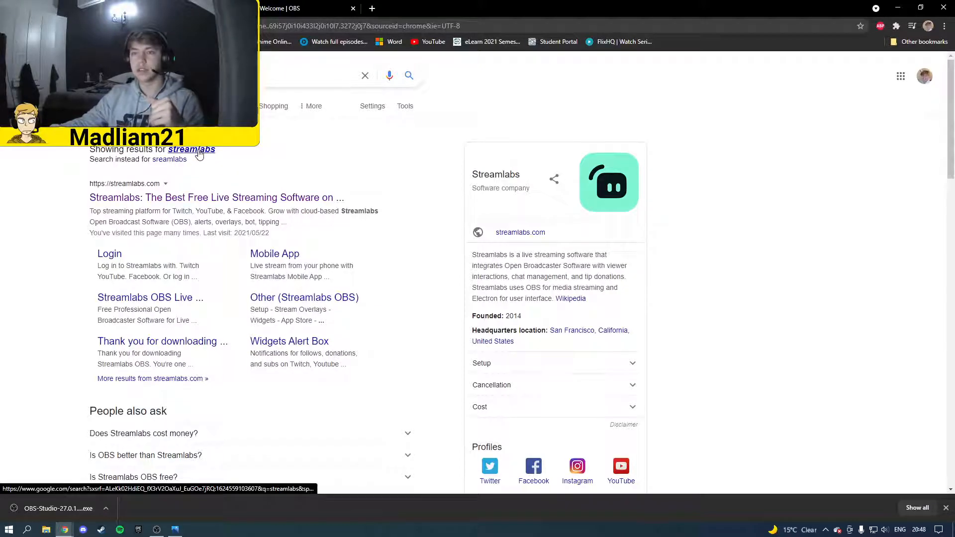
{"action": "scroll", "coordinate": [209, 151], "scroll_direction": "down", "scroll_amount": 1}
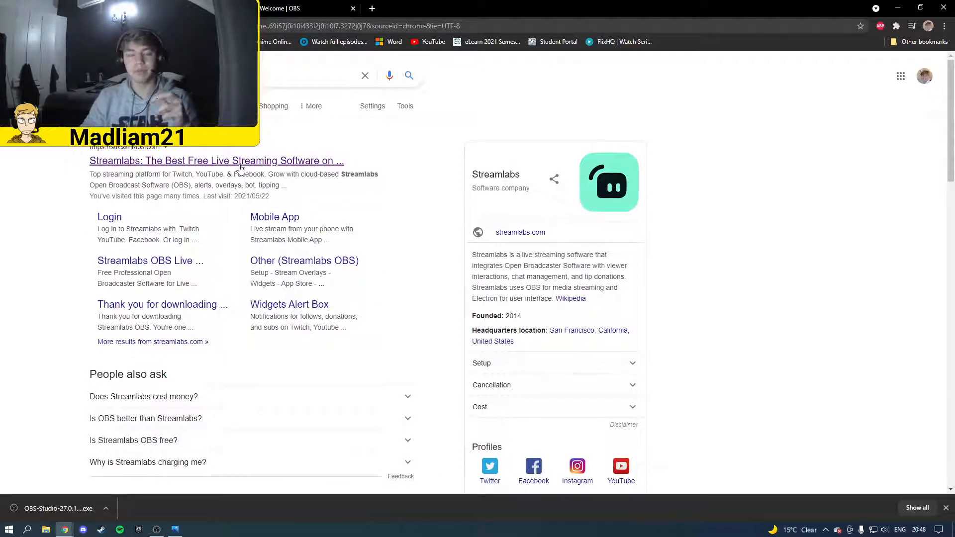
{"action": "left_click", "coordinate": [189, 162]}
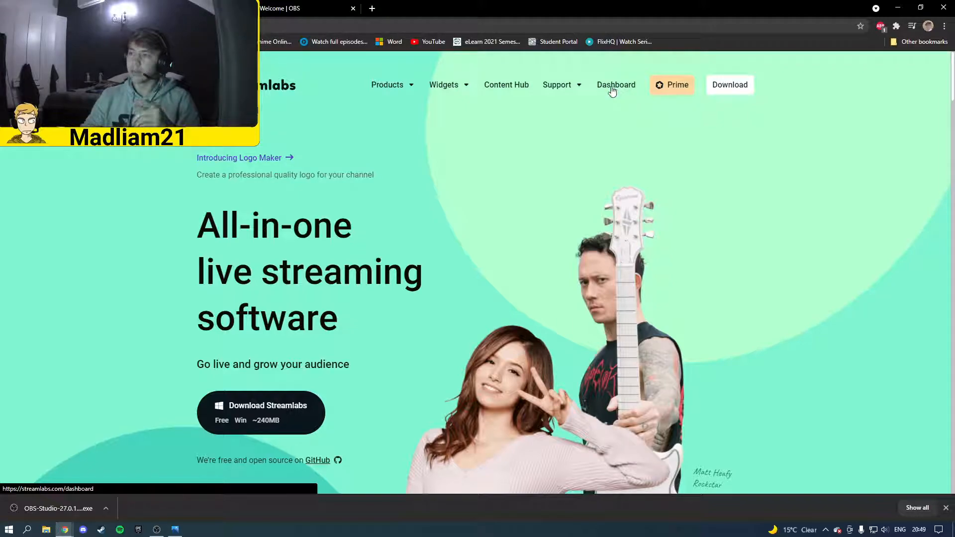
{"action": "left_click", "coordinate": [613, 89]}
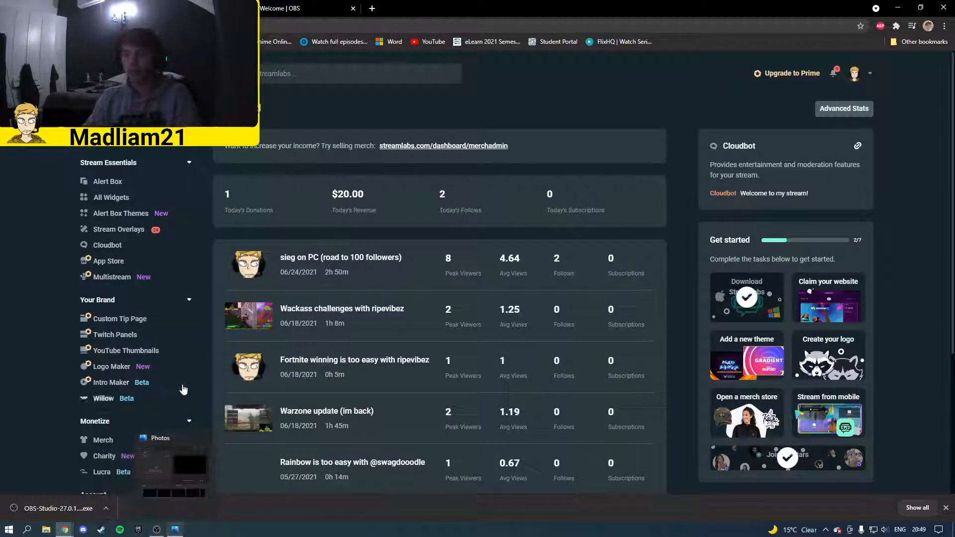
Step: View the Alert Box page and look through the gallery of all stream widgets
{"action": "left_click", "coordinate": [145, 183]}
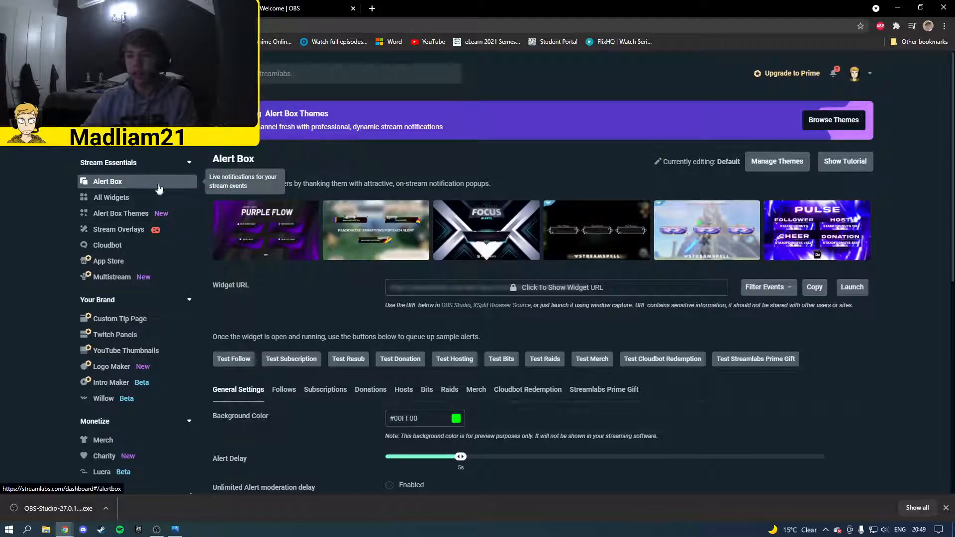
{"action": "left_click", "coordinate": [118, 197]}
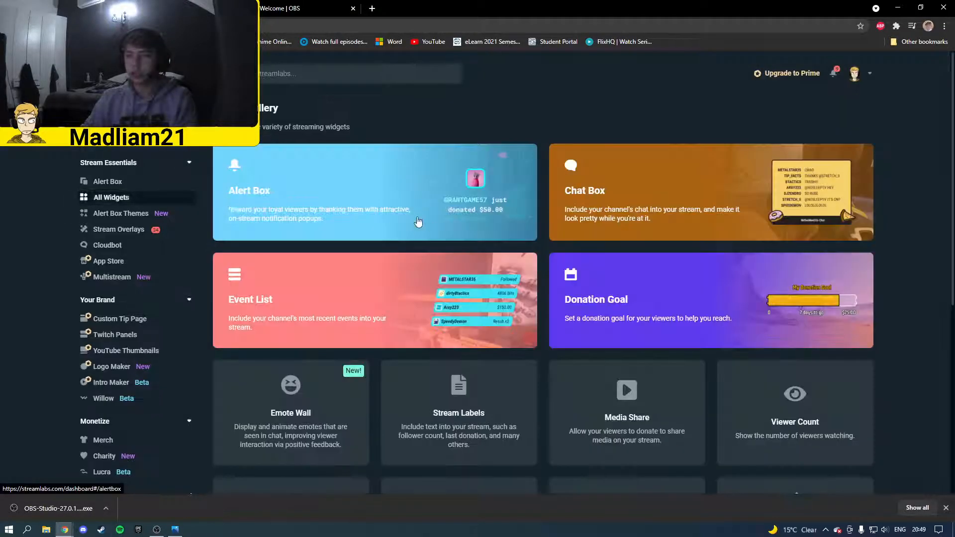
{"action": "scroll", "coordinate": [427, 238], "scroll_direction": "down", "scroll_amount": 1}
{"action": "scroll", "coordinate": [427, 238], "scroll_direction": "down", "scroll_amount": 2}
{"action": "scroll", "coordinate": [547, 308], "scroll_direction": "down", "scroll_amount": 1}
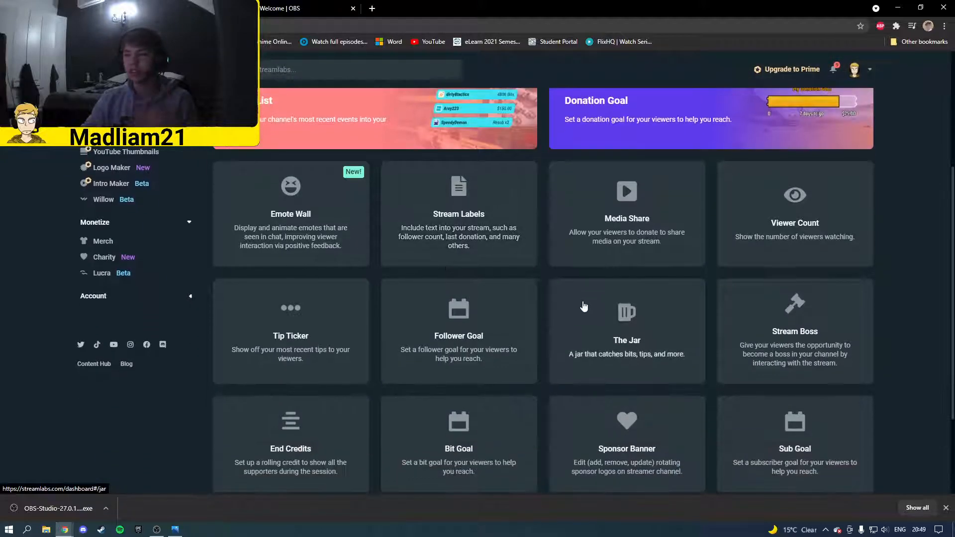
{"action": "scroll", "coordinate": [149, 209], "scroll_direction": "up", "scroll_amount": 4}
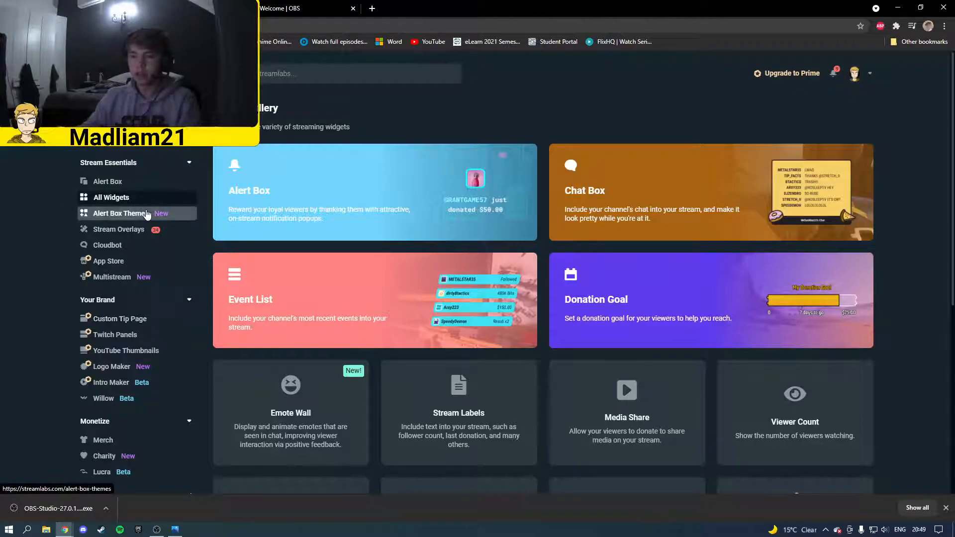
Step: Return to the Alert Box page and examine its widget URL, test alerts and general settings
{"action": "left_click", "coordinate": [149, 184]}
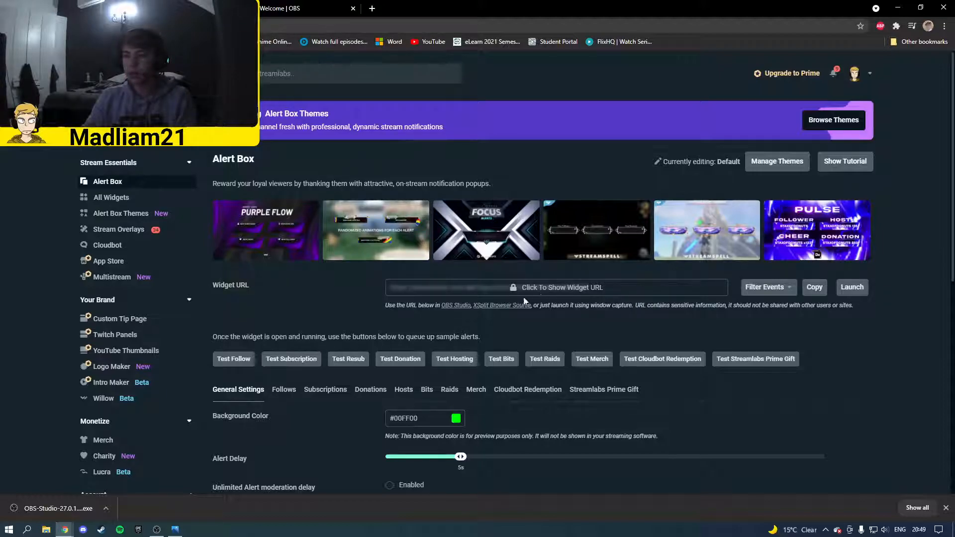
{"action": "scroll", "coordinate": [597, 298], "scroll_direction": "down", "scroll_amount": 1}
{"action": "scroll", "coordinate": [309, 315], "scroll_direction": "up", "scroll_amount": 1}
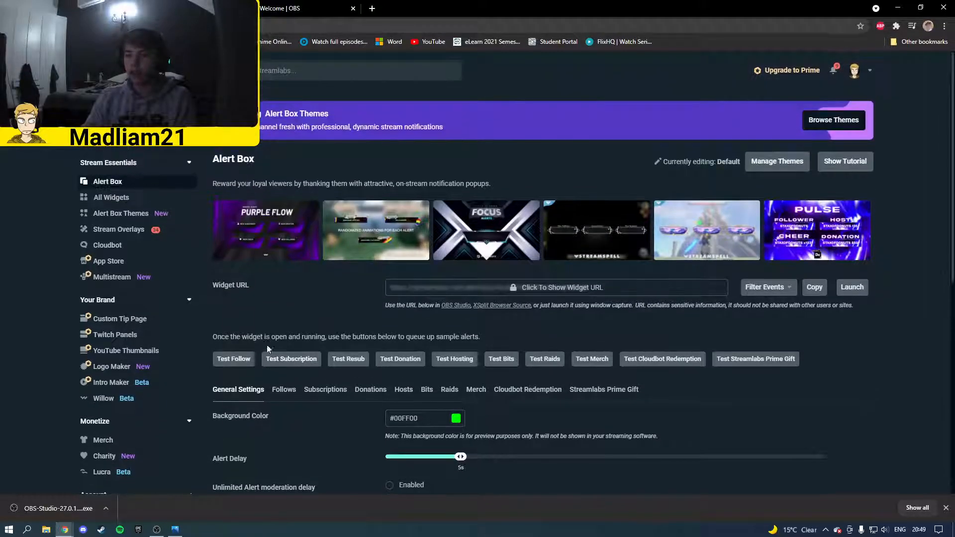
{"action": "scroll", "coordinate": [791, 365], "scroll_direction": "down", "scroll_amount": 3}
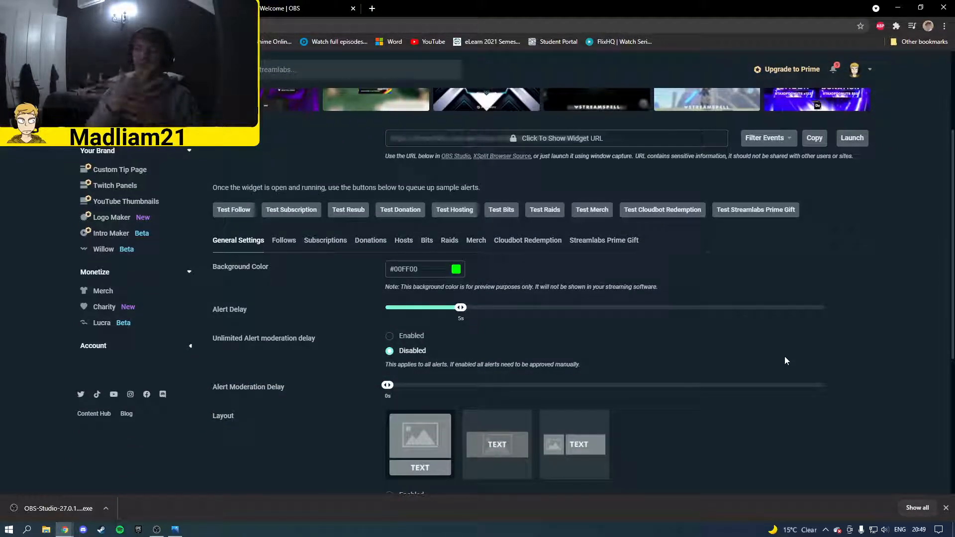
{"action": "scroll", "coordinate": [683, 324], "scroll_direction": "up", "scroll_amount": 3}
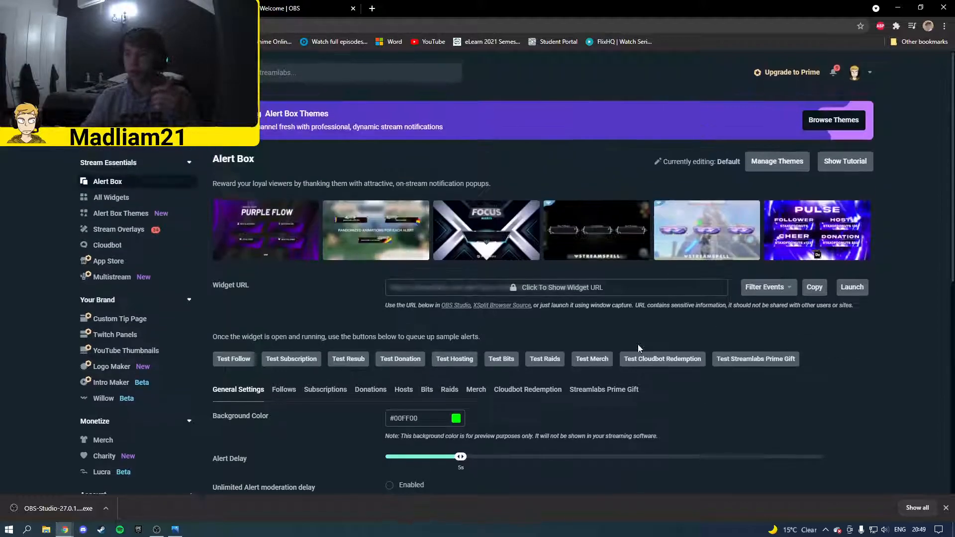
Step: Switch to OBS and add a new Browser source named "new follower" to Scene 3
{"action": "left_click", "coordinate": [153, 531]}
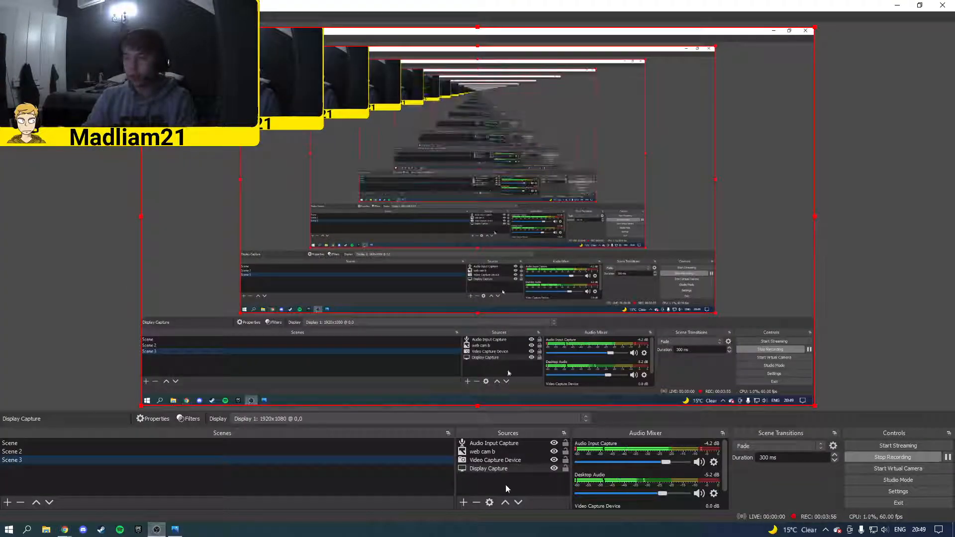
{"action": "left_click", "coordinate": [463, 503]}
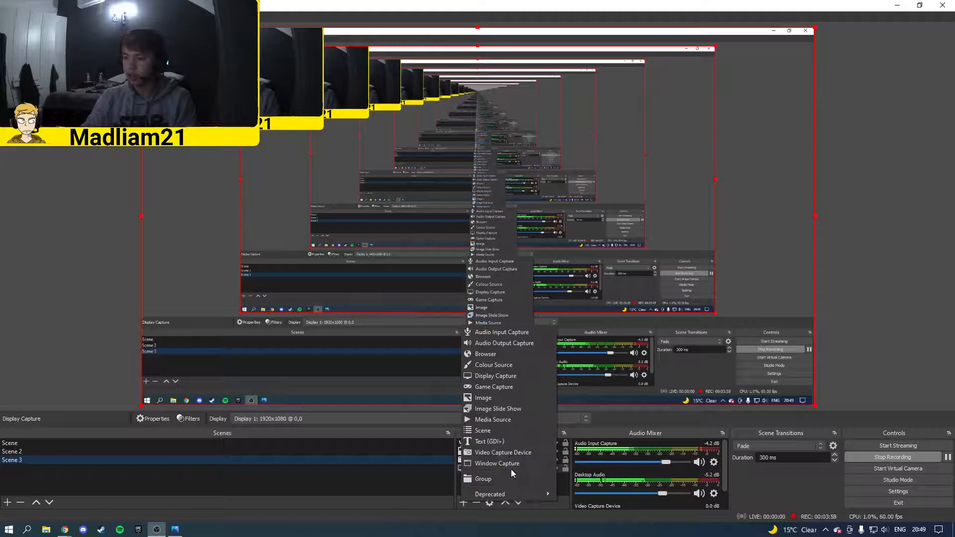
{"action": "left_click", "coordinate": [518, 354]}
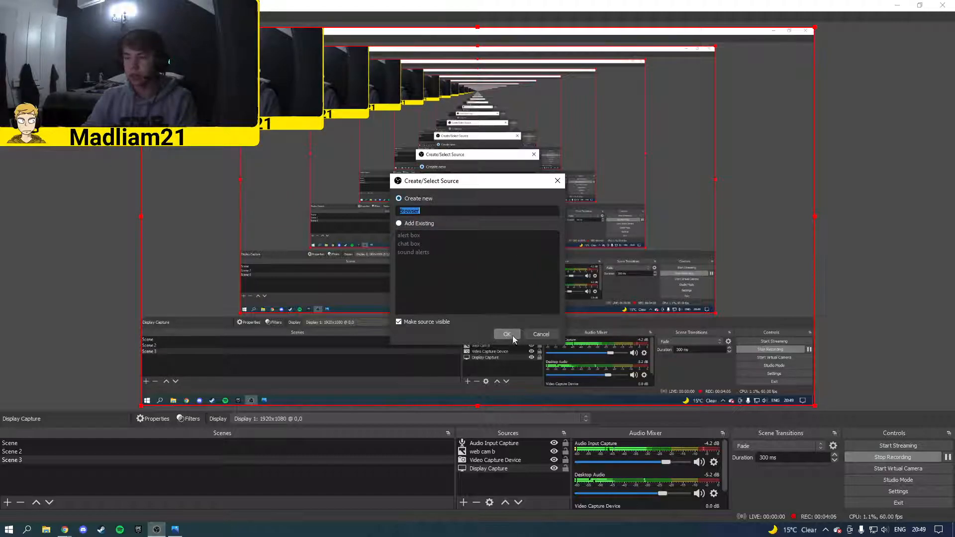
{"action": "type", "text": "f"}
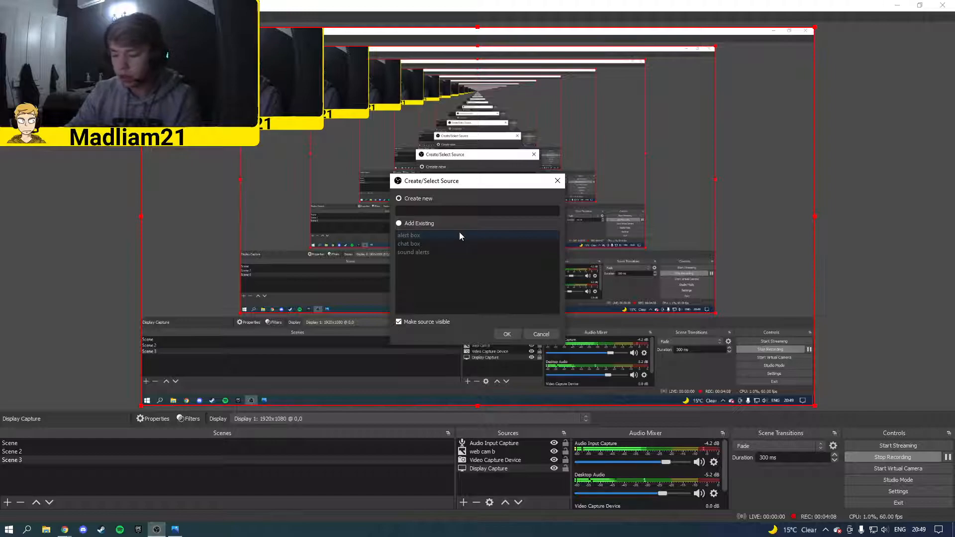
{"action": "key", "text": "BackSpace"}
{"action": "type", "text": "new "}
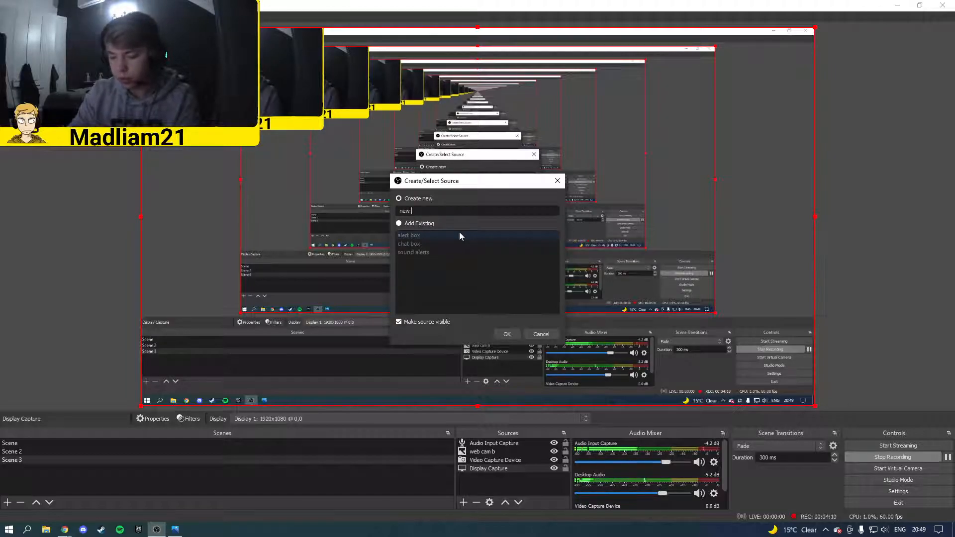
{"action": "type", "text": "fillower"}
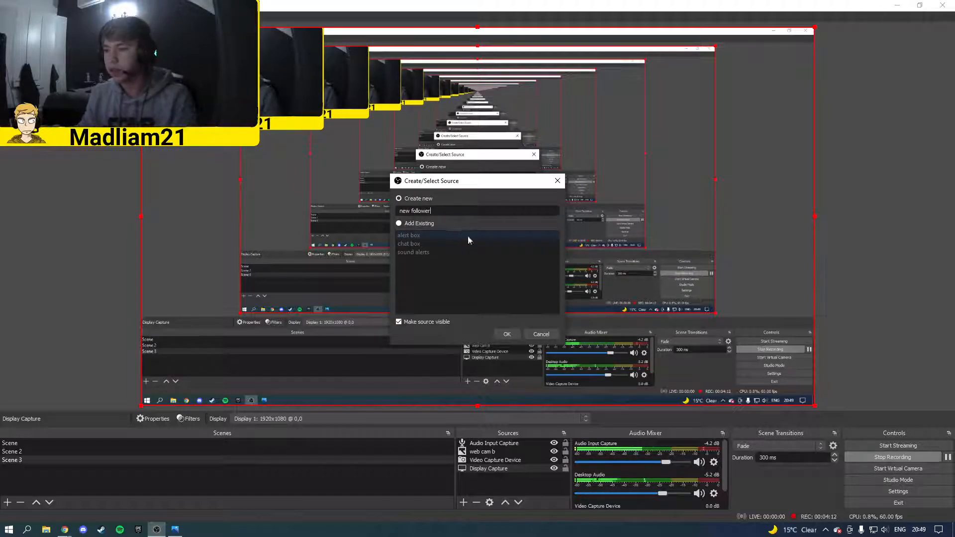
{"action": "left_click", "coordinate": [505, 332]}
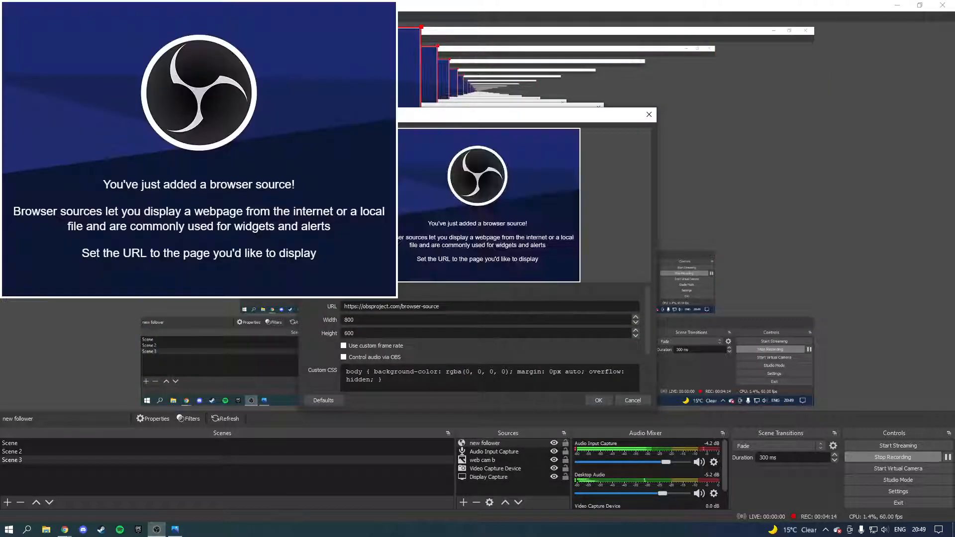
Step: Clear the default URL of the new follower source and copy the Alert Box widget URL from Streamlabs in Chrome
{"action": "left_click_drag", "start_coordinate": [439, 306], "coordinate": [338, 305]}
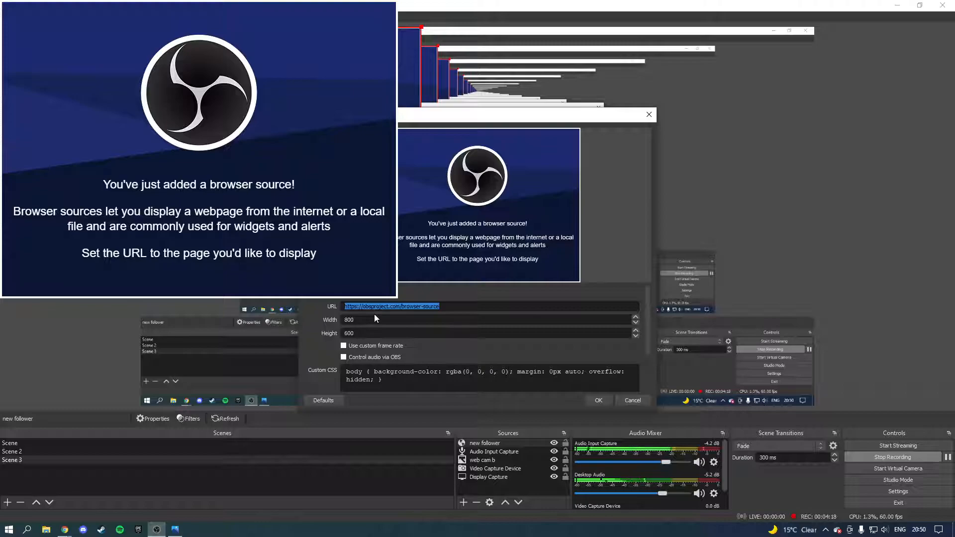
{"action": "key", "text": "BackSpace"}
{"action": "mouse_move", "coordinate": [65, 529]}
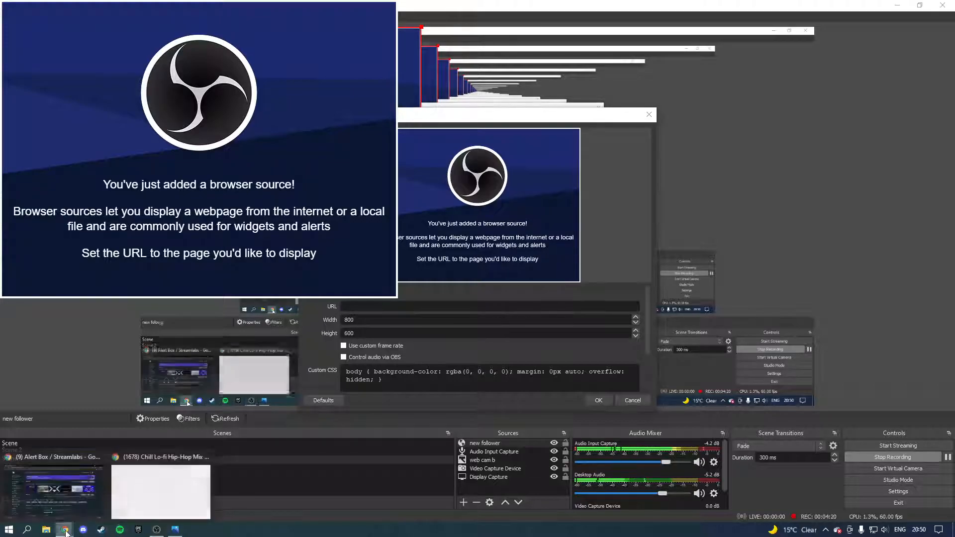
{"action": "left_click", "coordinate": [76, 508]}
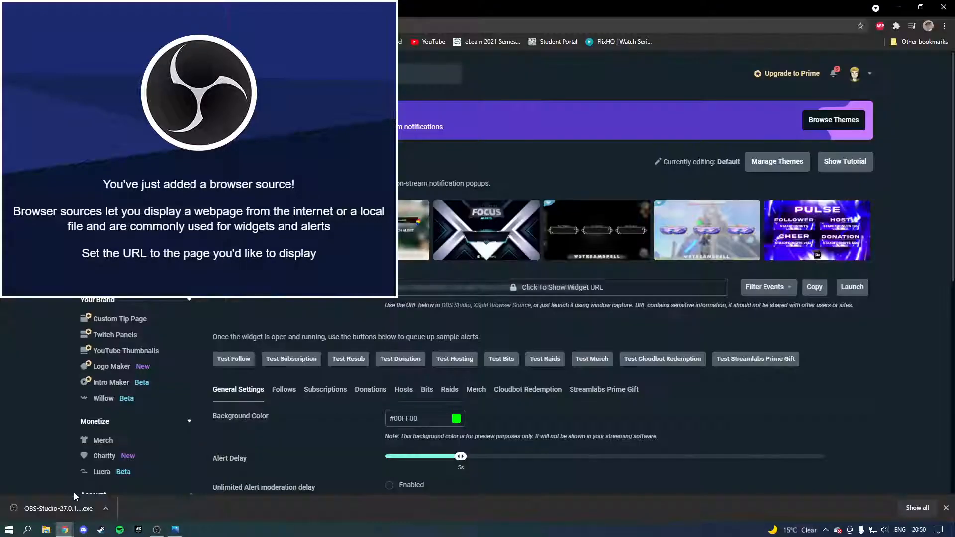
{"action": "left_click", "coordinate": [812, 288]}
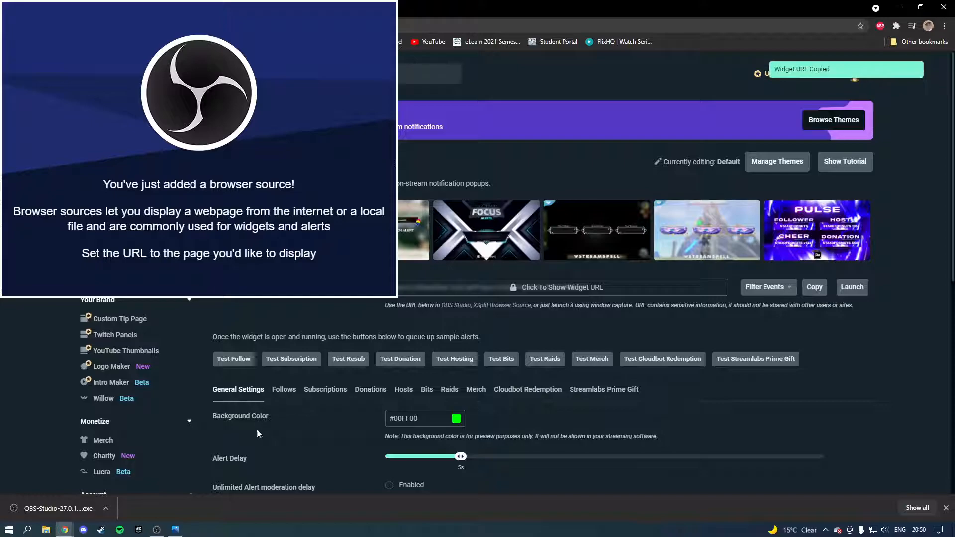
Step: Return to OBS, paste the copied Streamlabs widget URL as the new follower source's URL and accept its properties
{"action": "left_click", "coordinate": [157, 530]}
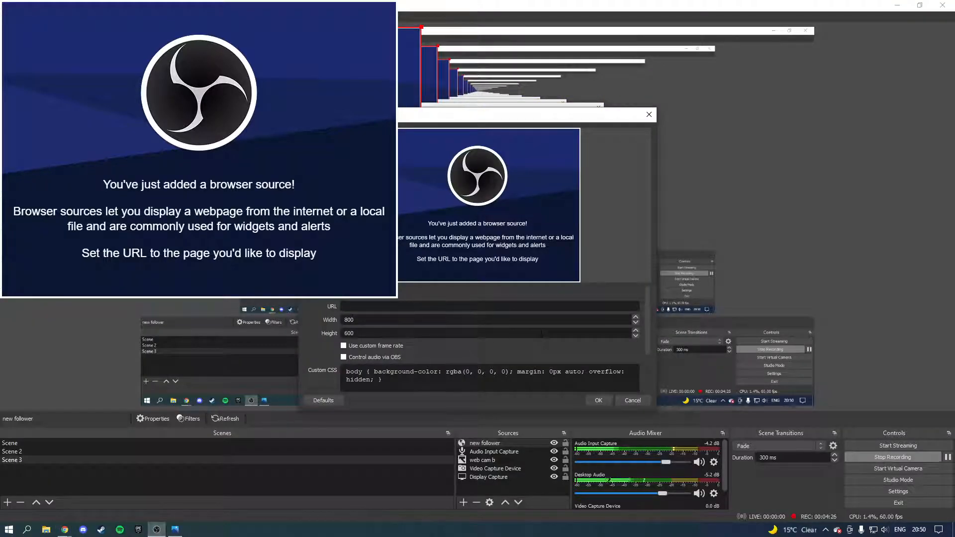
{"action": "right_click", "coordinate": [403, 306]}
{"action": "left_click", "coordinate": [428, 361]}
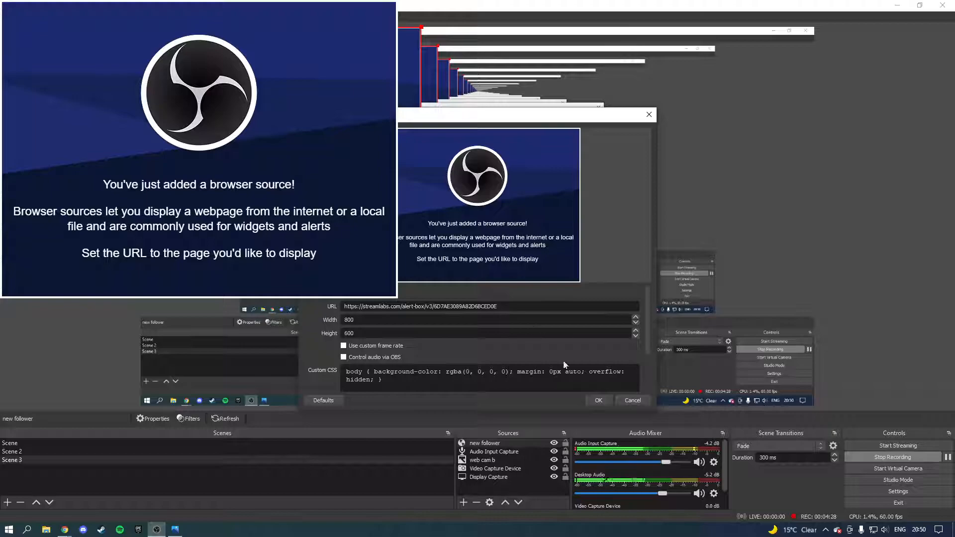
{"action": "left_click", "coordinate": [598, 401]}
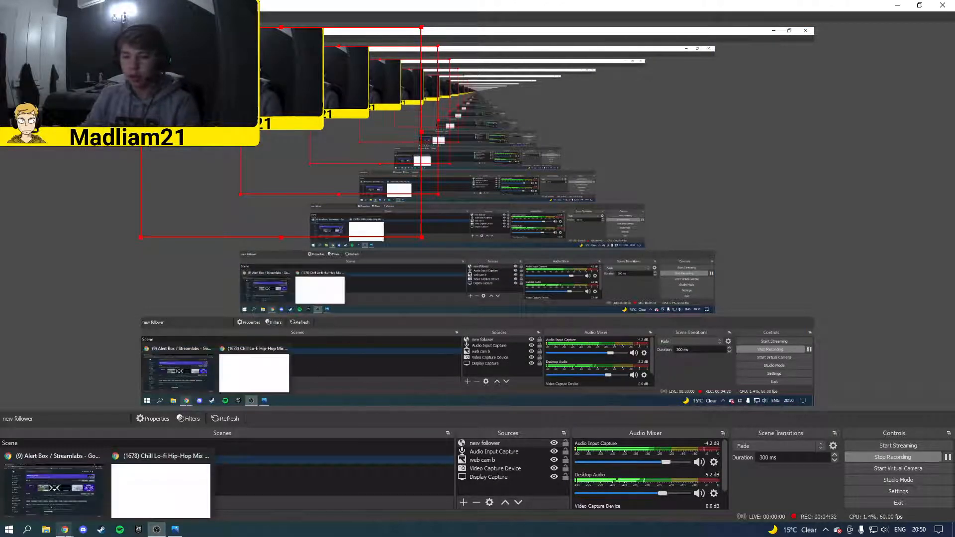
Step: Place the OBS window beside the Streamlabs page, send a test follow alert to check the preview, and maximise OBS again
{"action": "left_click_drag", "start_coordinate": [468, 4], "coordinate": [533, 50]}
{"action": "left_click_drag", "start_coordinate": [55, 88], "coordinate": [469, 88]}
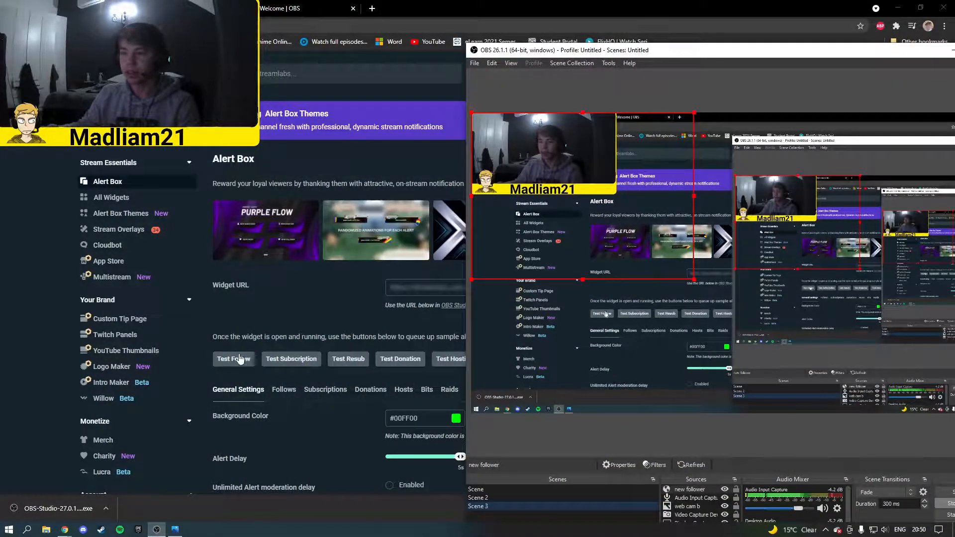
{"action": "left_click", "coordinate": [240, 358]}
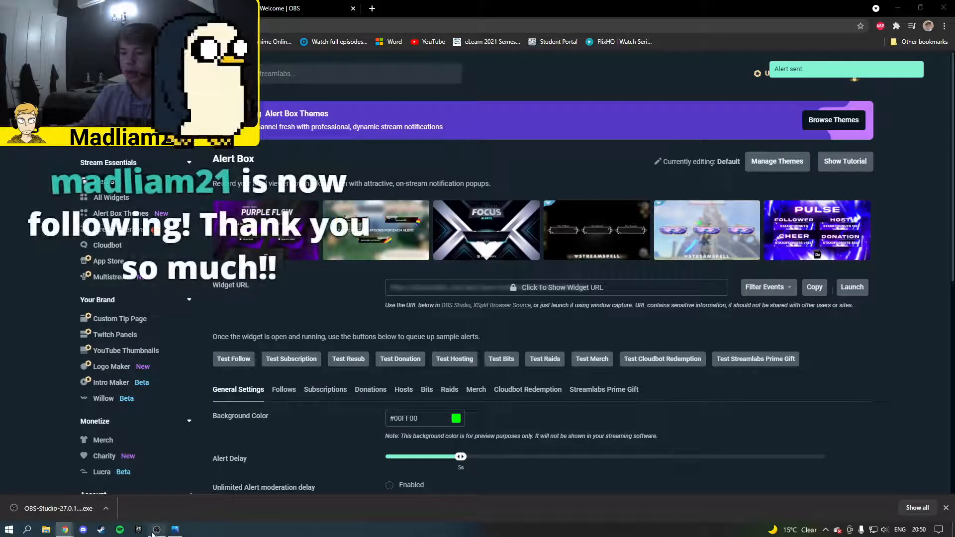
{"action": "key", "text": "alt+Tab"}
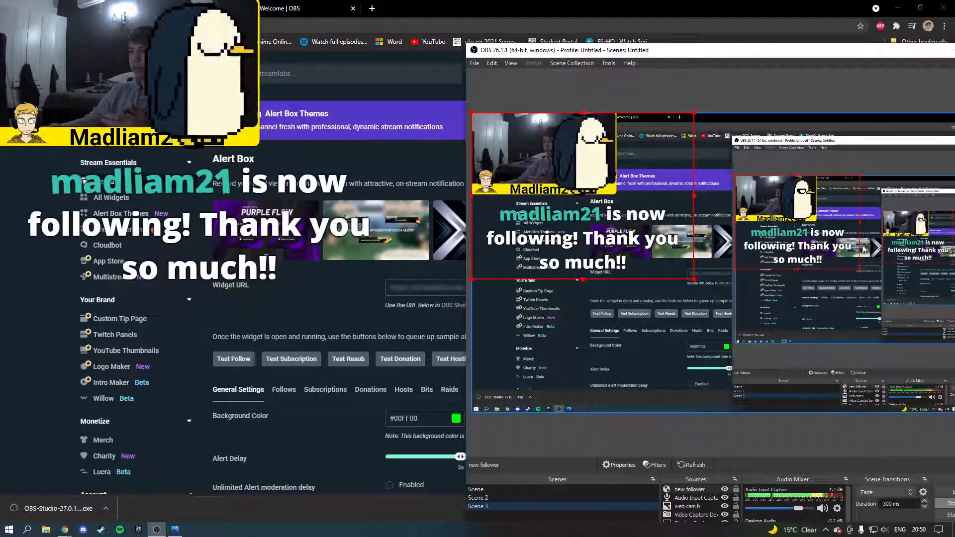
{"action": "left_click_drag", "start_coordinate": [750, 50], "coordinate": [423, 1]}
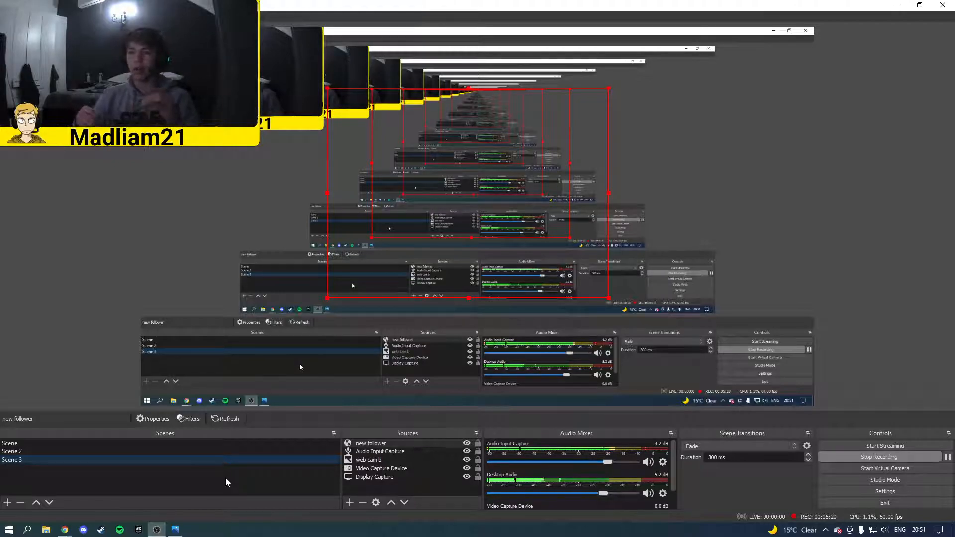
{"action": "left_click", "coordinate": [459, 314]}
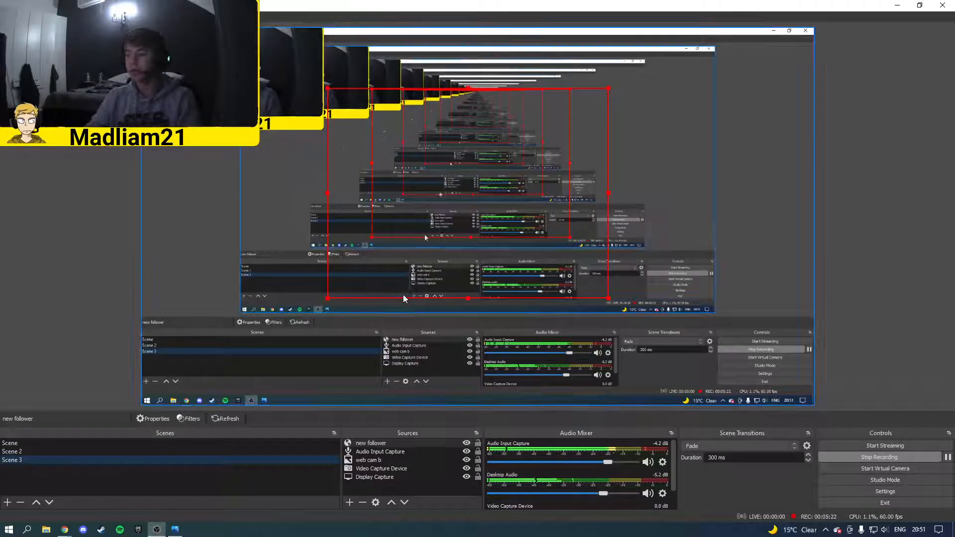